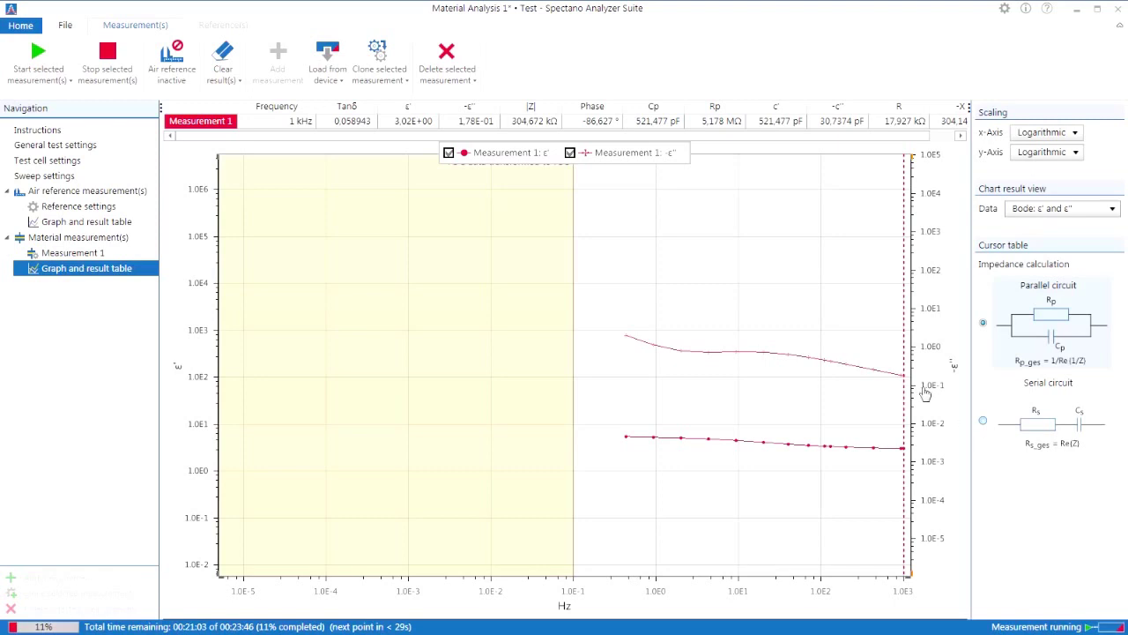
# Switch Measurement 1's chart through the Bode Tanδ, c' and c'', and R and X views
pyautogui.click(1068, 210)
pyautogui.click(1063, 224)
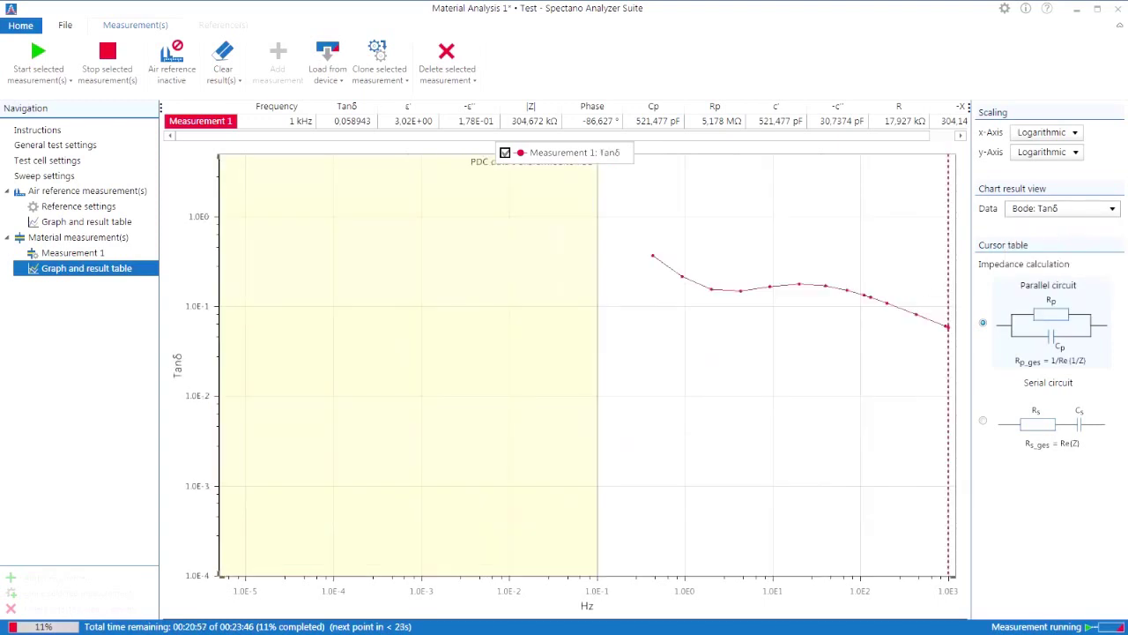
pyautogui.click(1064, 211)
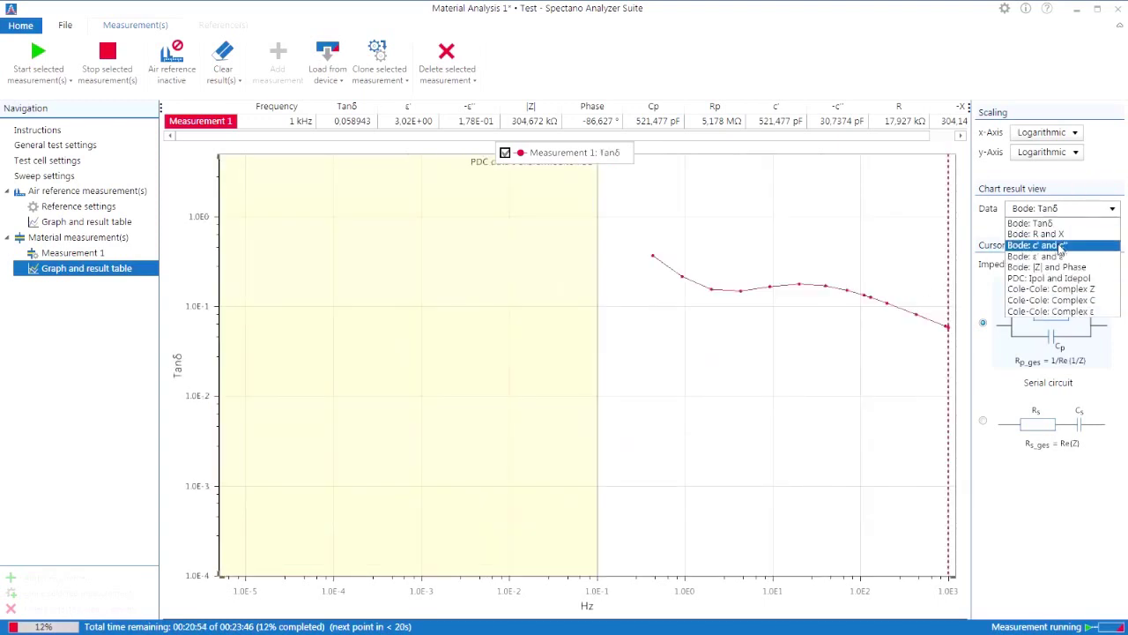
pyautogui.click(1060, 247)
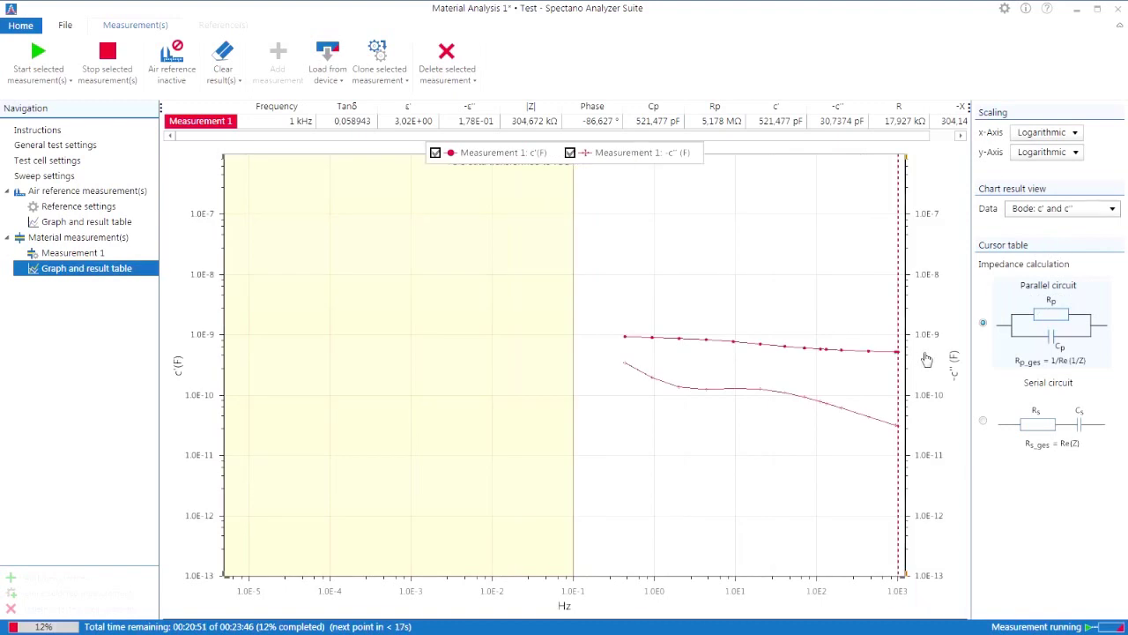
pyautogui.click(1045, 216)
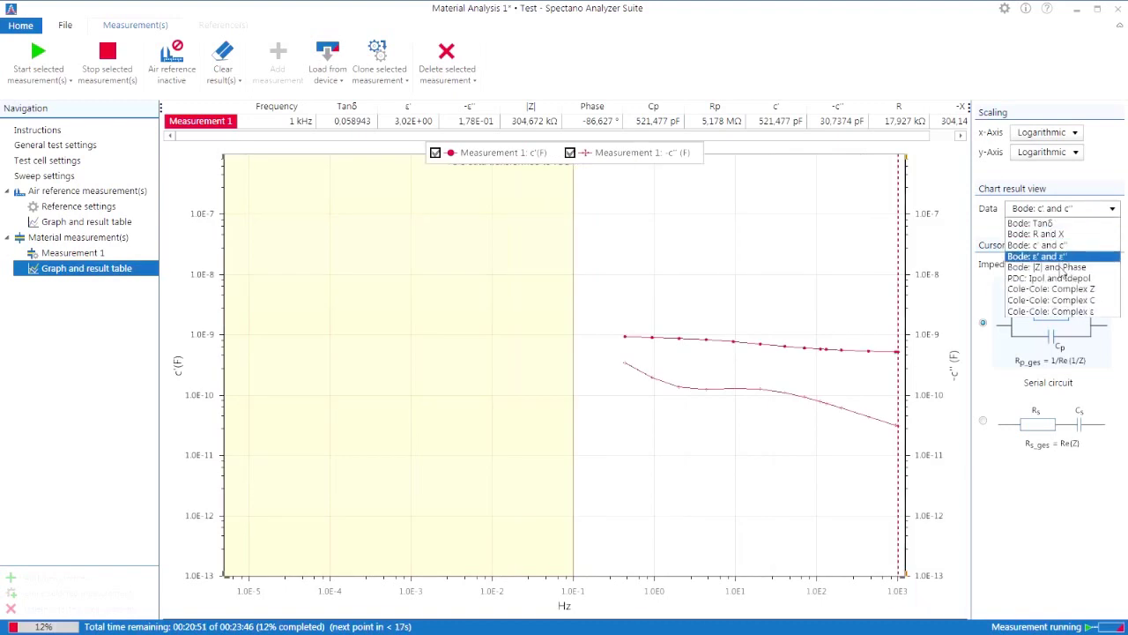
pyautogui.click(1052, 237)
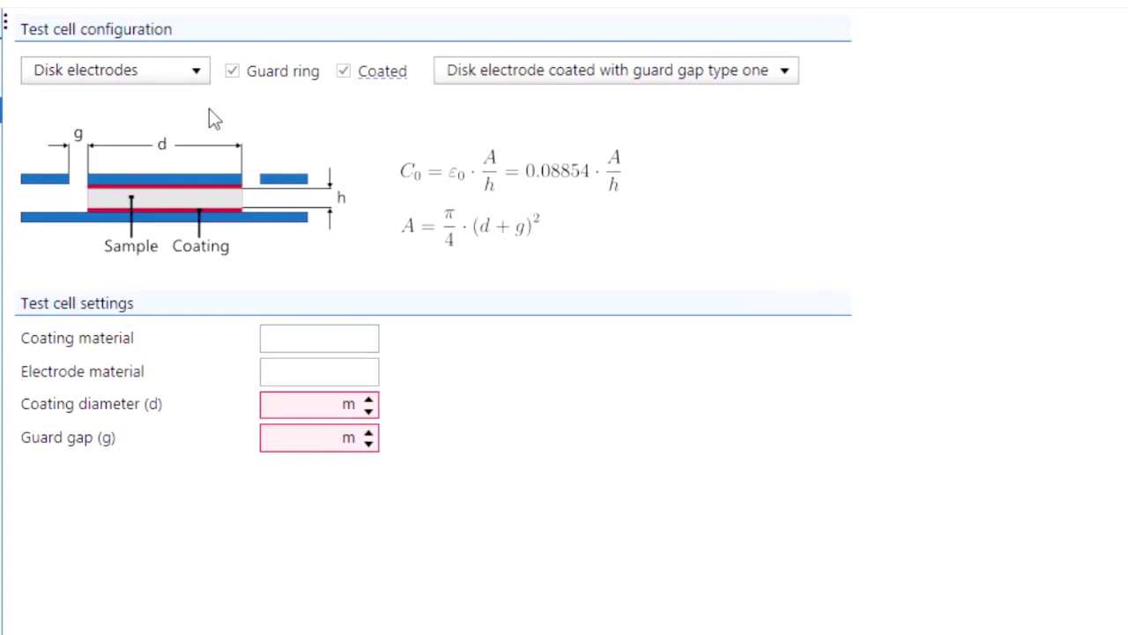
# Try cylindrical electrodes, return to disk electrodes, and keep coated guard-gap type one
pyautogui.click(171, 69)
pyautogui.click(164, 95)
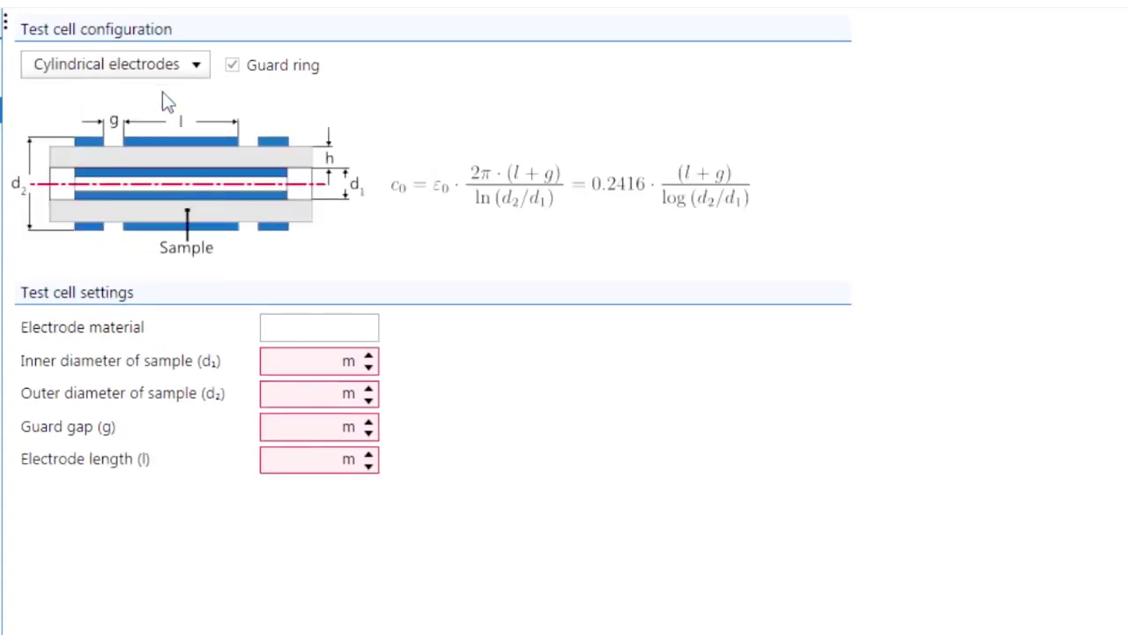
pyautogui.click(132, 68)
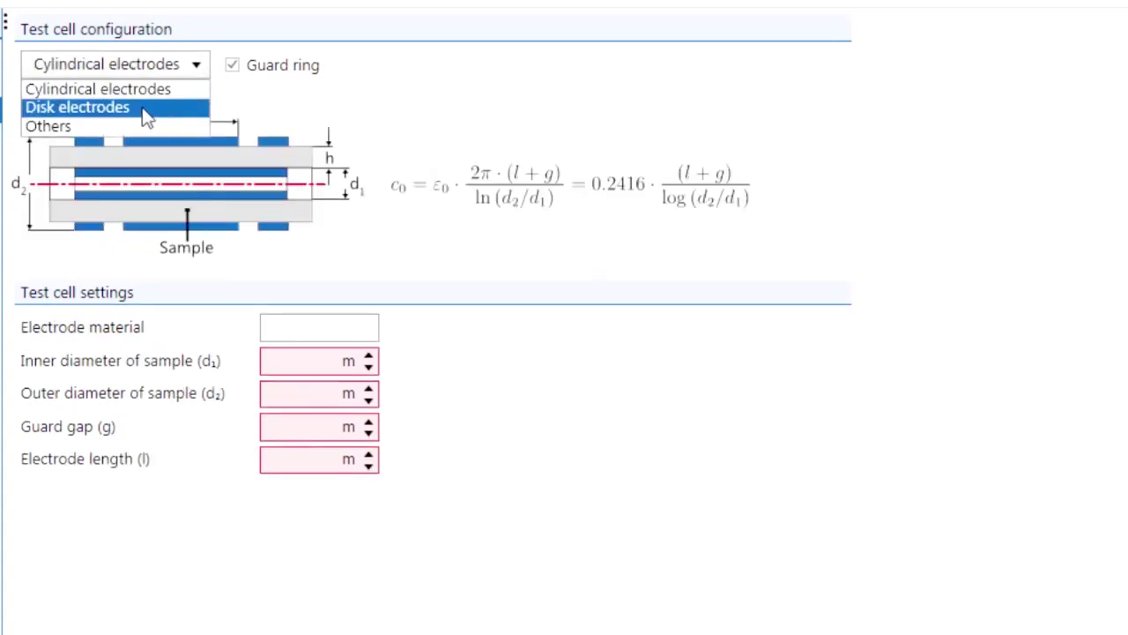
pyautogui.click(142, 110)
pyautogui.click(629, 76)
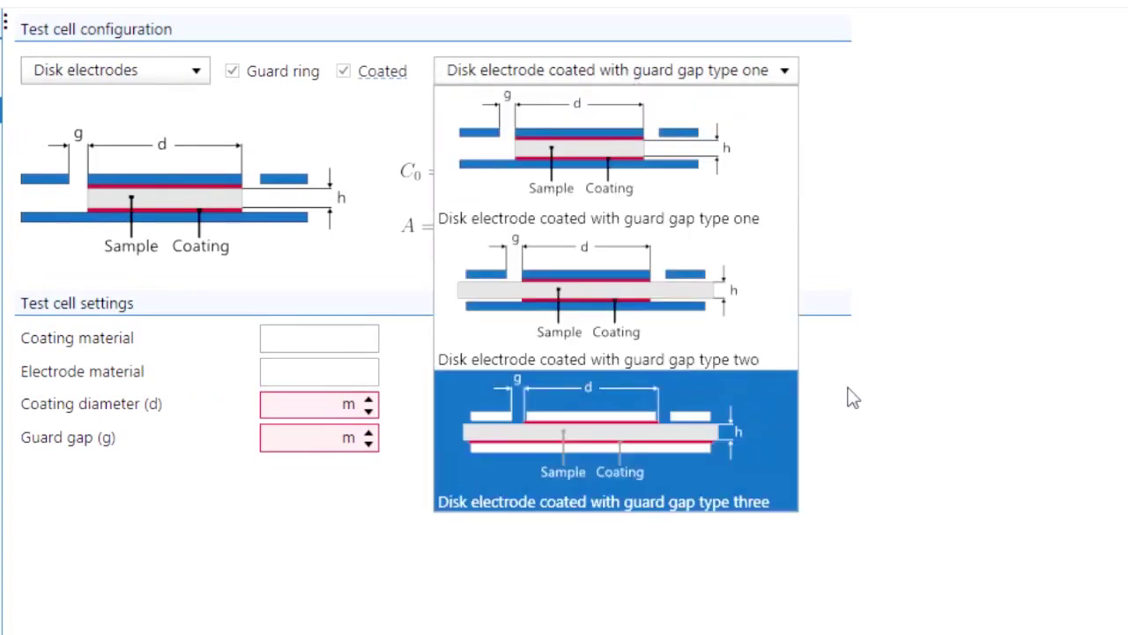
pyautogui.click(931, 388)
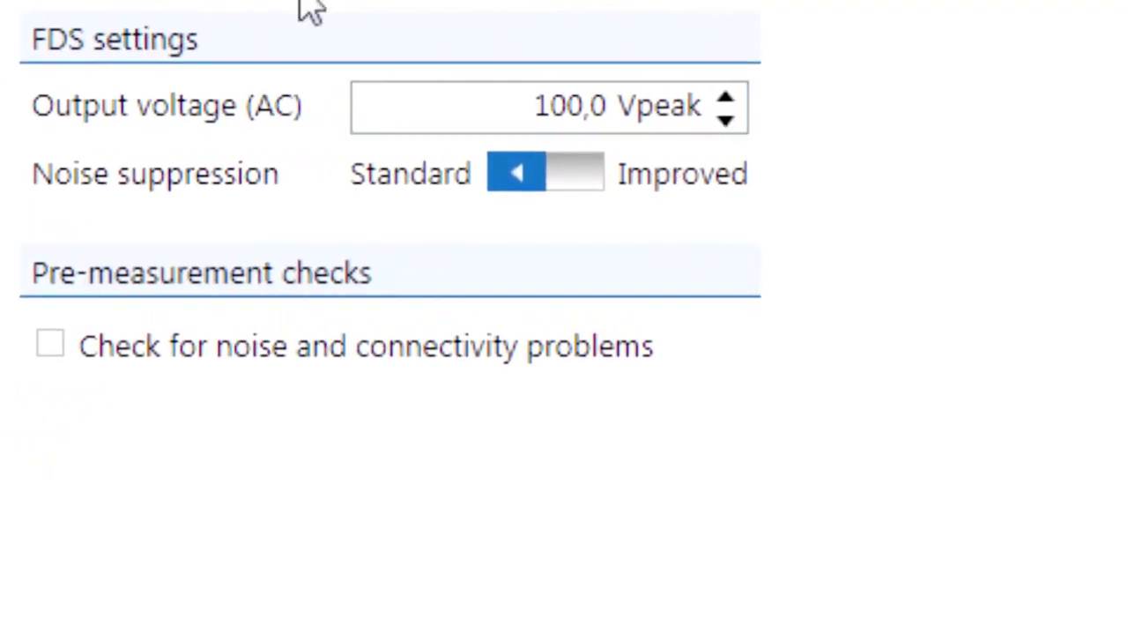
# Set the AC output voltage to 200,0 Vpeak, replacing the mistyped 100m value
pyautogui.doubleClick(617, 109)
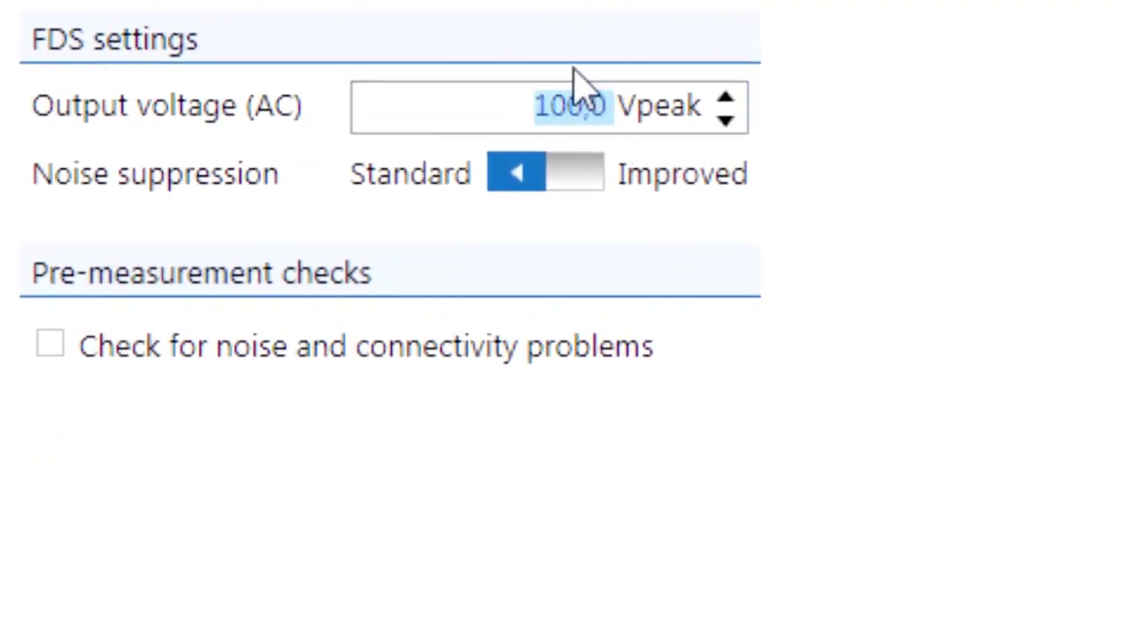
pyautogui.write('100m')
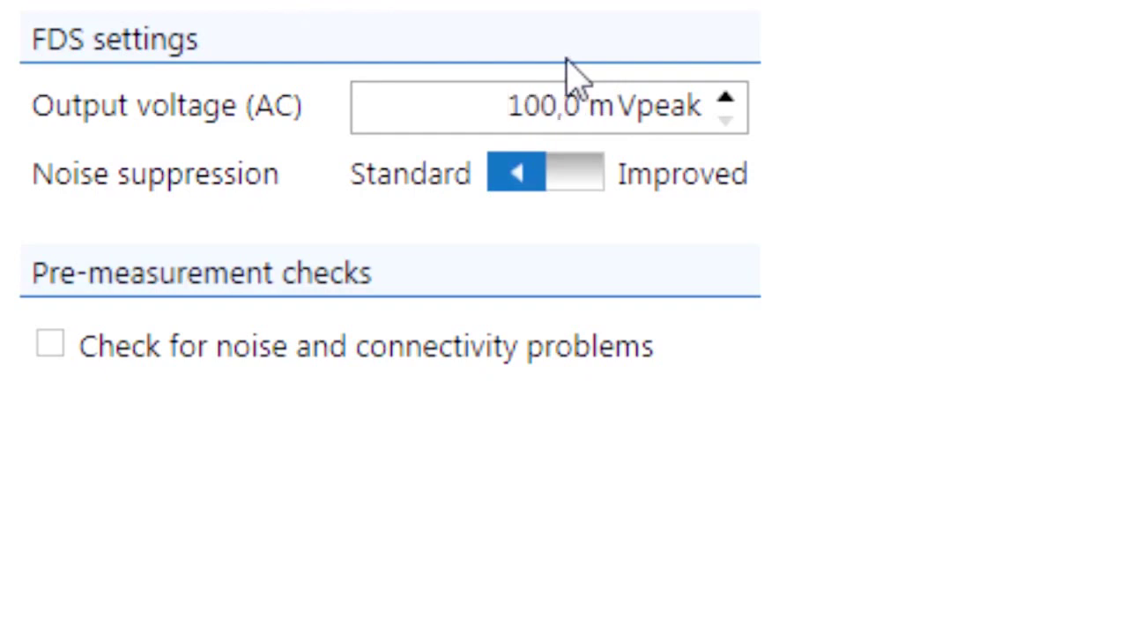
pyautogui.click(574, 103)
pyautogui.doubleClick(576, 103)
pyautogui.write('200')
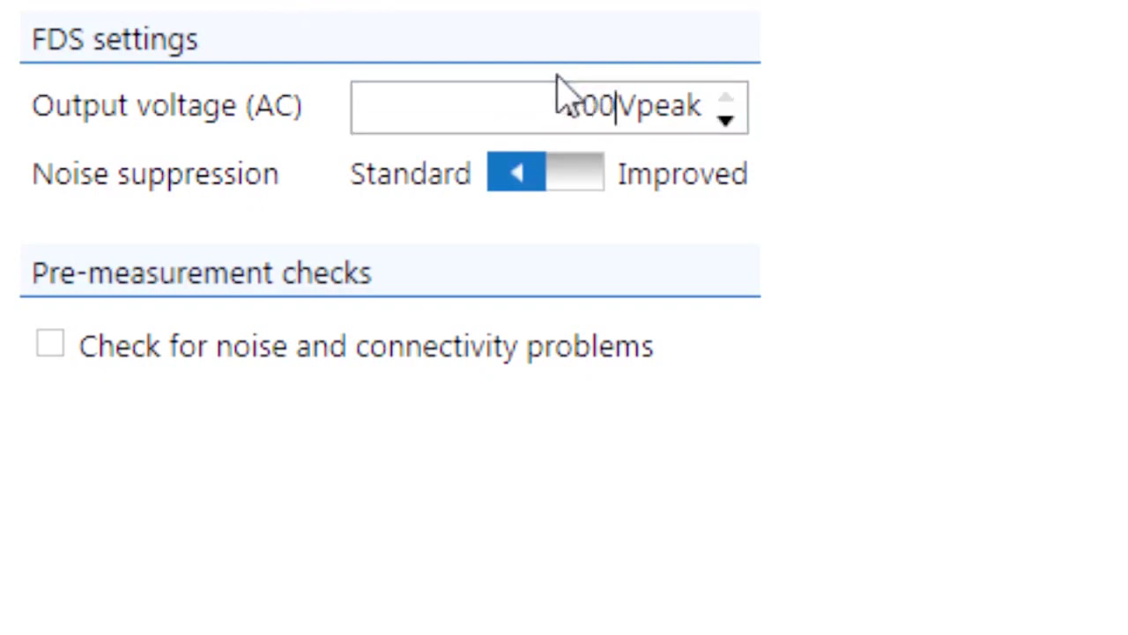
pyautogui.press('Return')
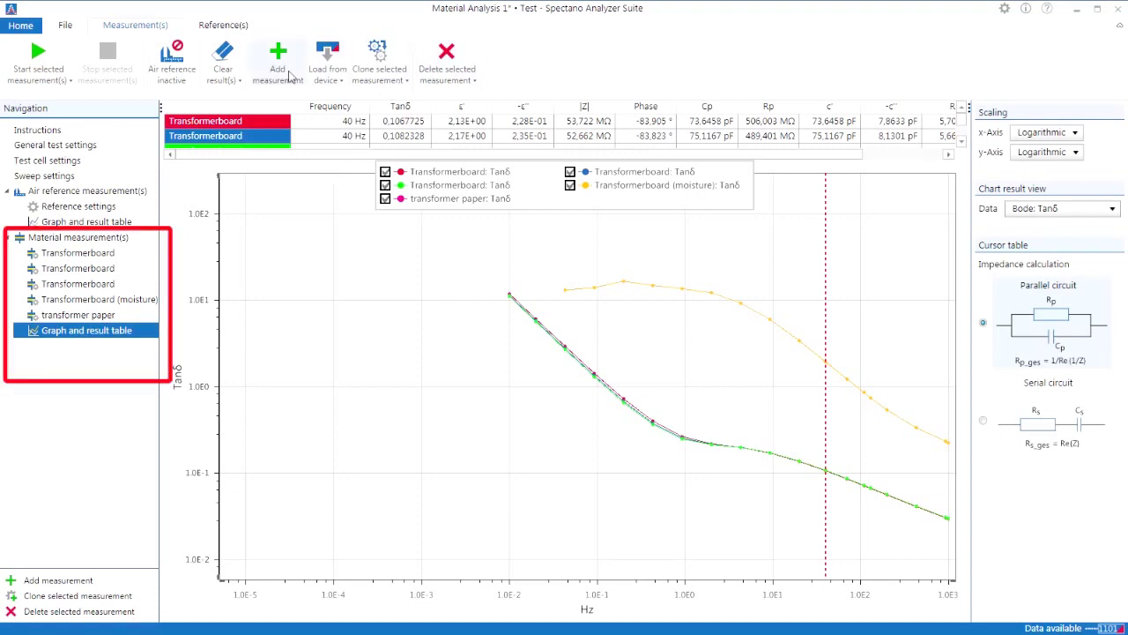
# Add five new measurements to the test
pyautogui.click(289, 75)
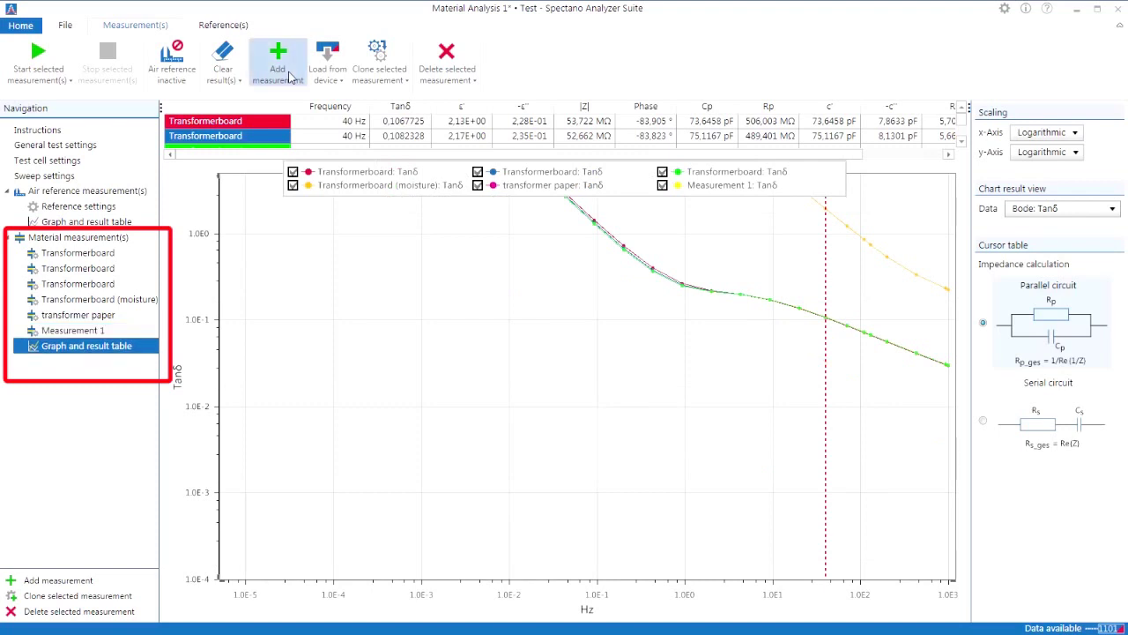
pyautogui.click(289, 76)
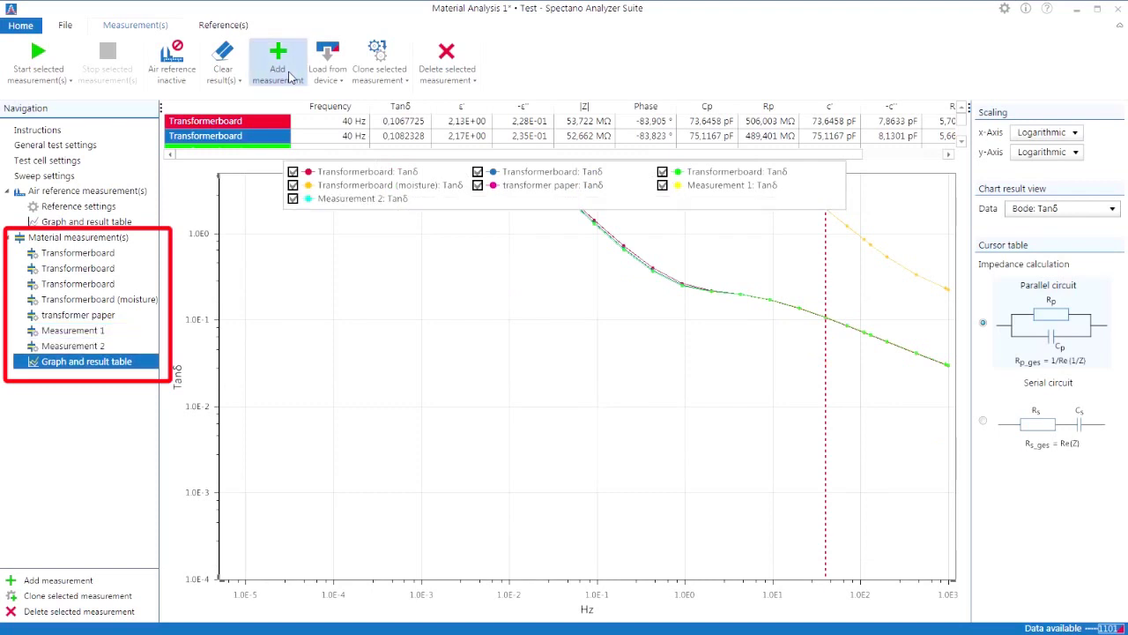
pyautogui.click(289, 75)
pyautogui.click(289, 76)
pyautogui.click(289, 76)
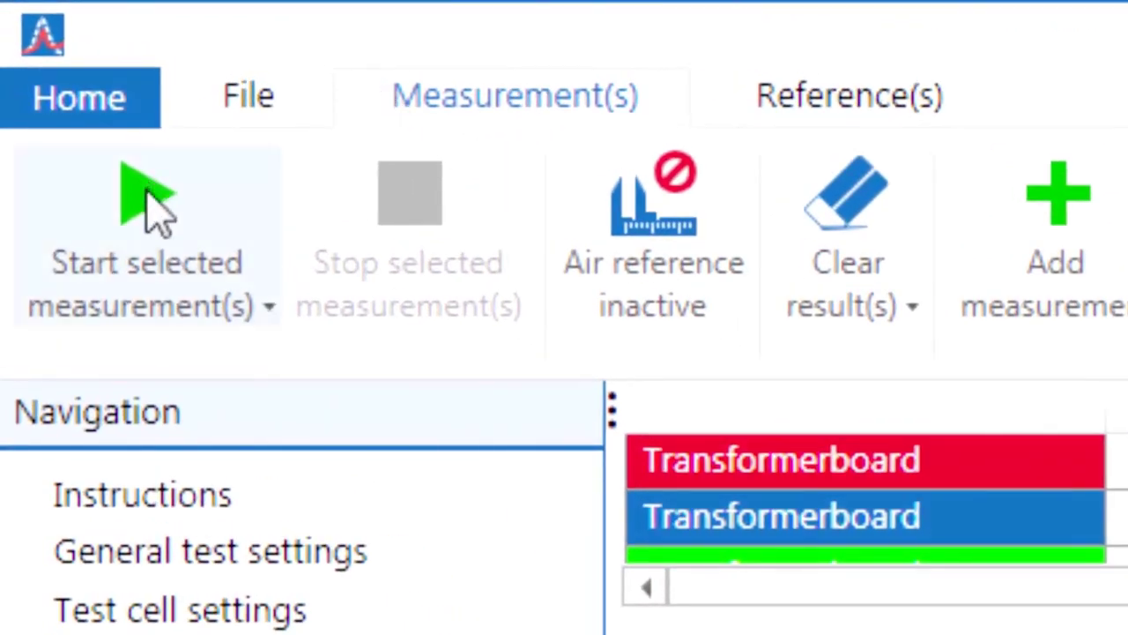
# Start all measurements running and select Measurement 1 to view its settings
pyautogui.click(151, 291)
pyautogui.click(249, 441)
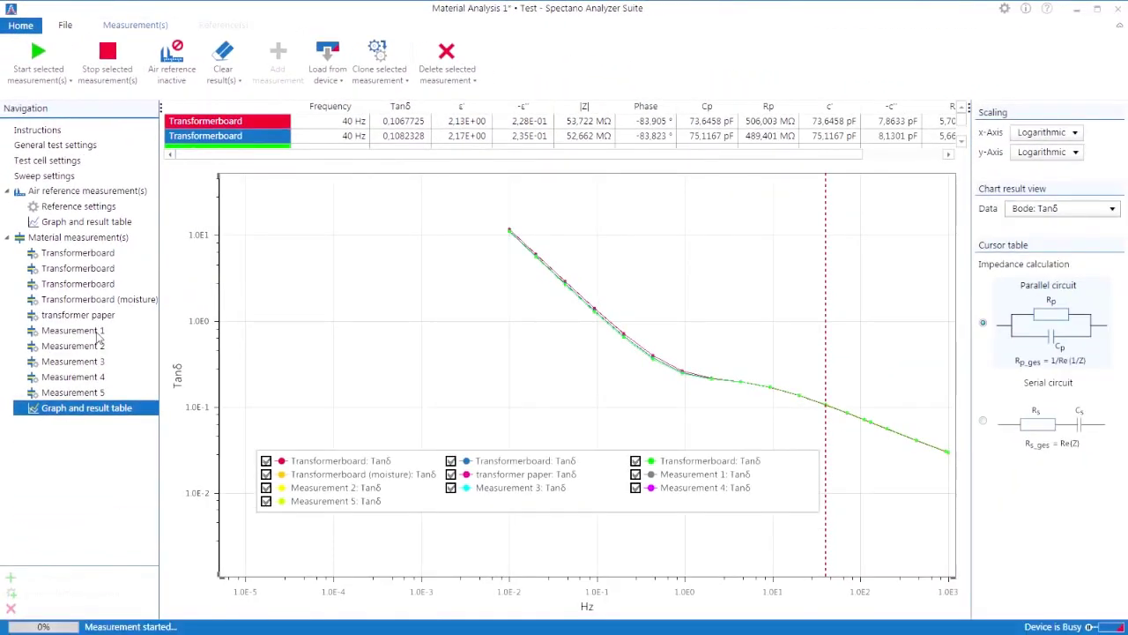
pyautogui.click(97, 336)
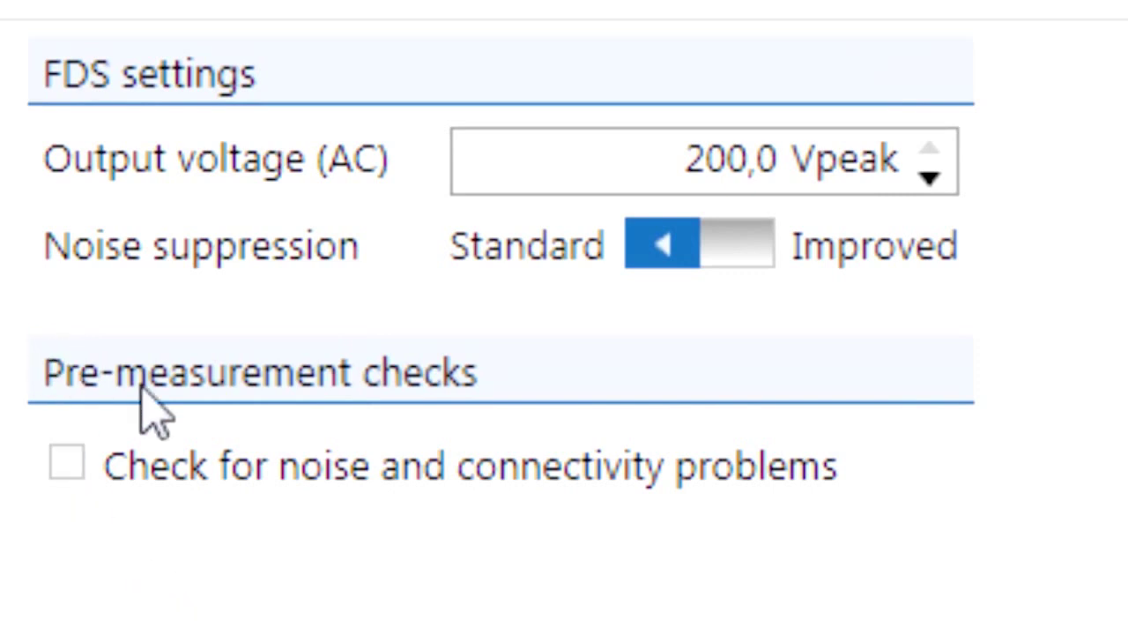
# Enable the noise and connectivity check and bring up the single-measurement start choices
pyautogui.click(99, 461)
pyautogui.click(38, 75)
pyautogui.click(38, 75)
pyautogui.click(38, 75)
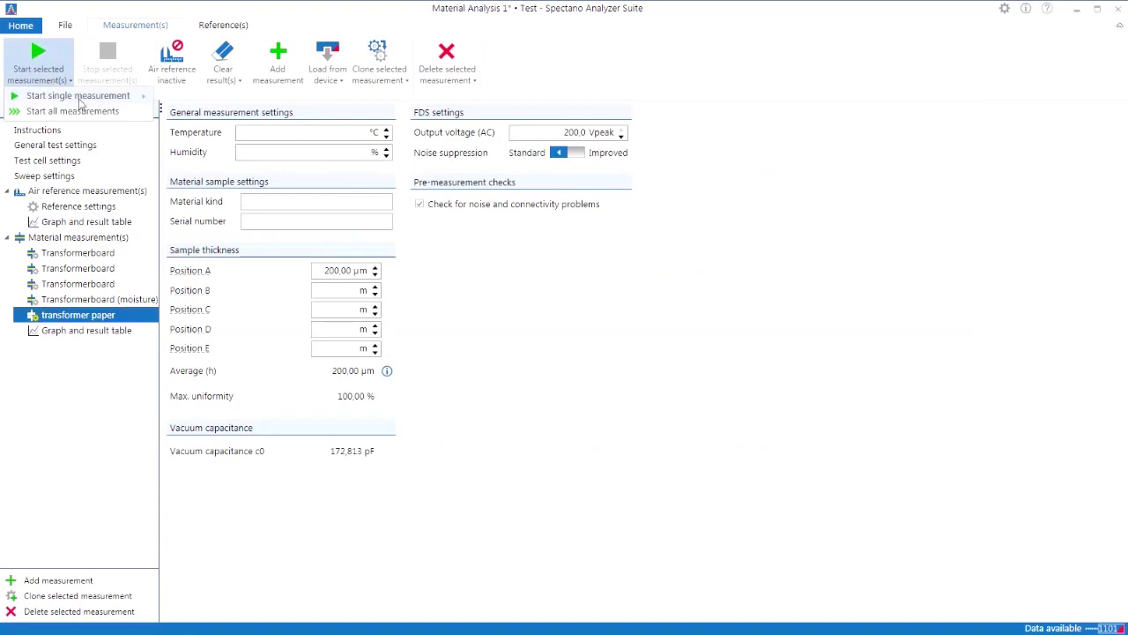
pyautogui.click(225, 162)
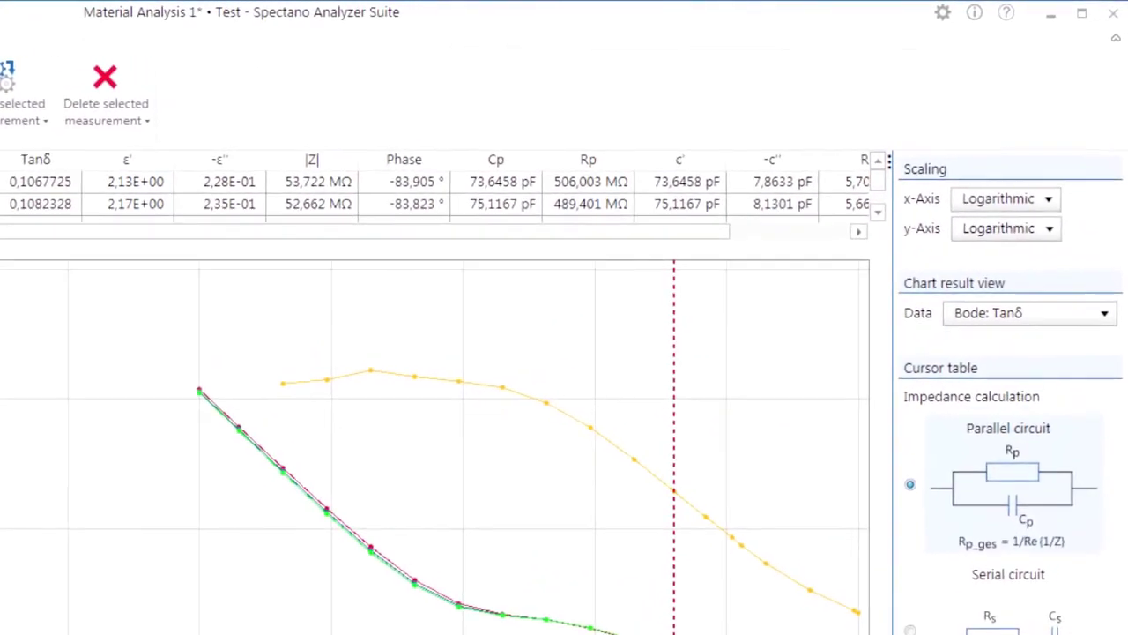
# Display the chart as Cole-Cole: Complex Z and optimize the view to fit the curves
pyautogui.click(1083, 316)
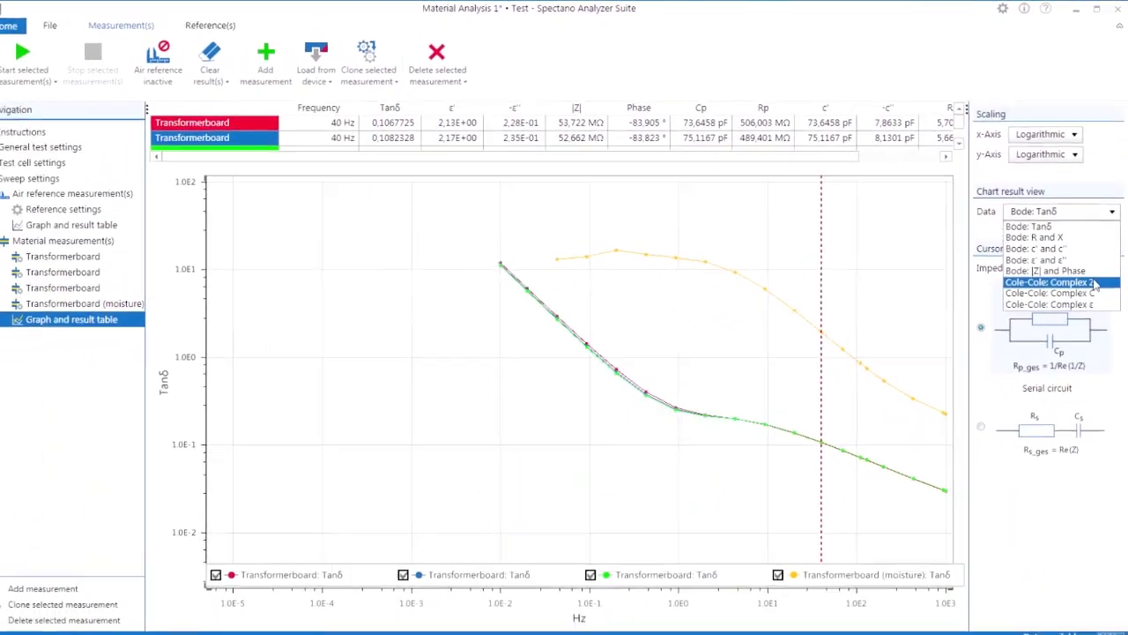
pyautogui.click(1091, 284)
pyautogui.rightClick(834, 317)
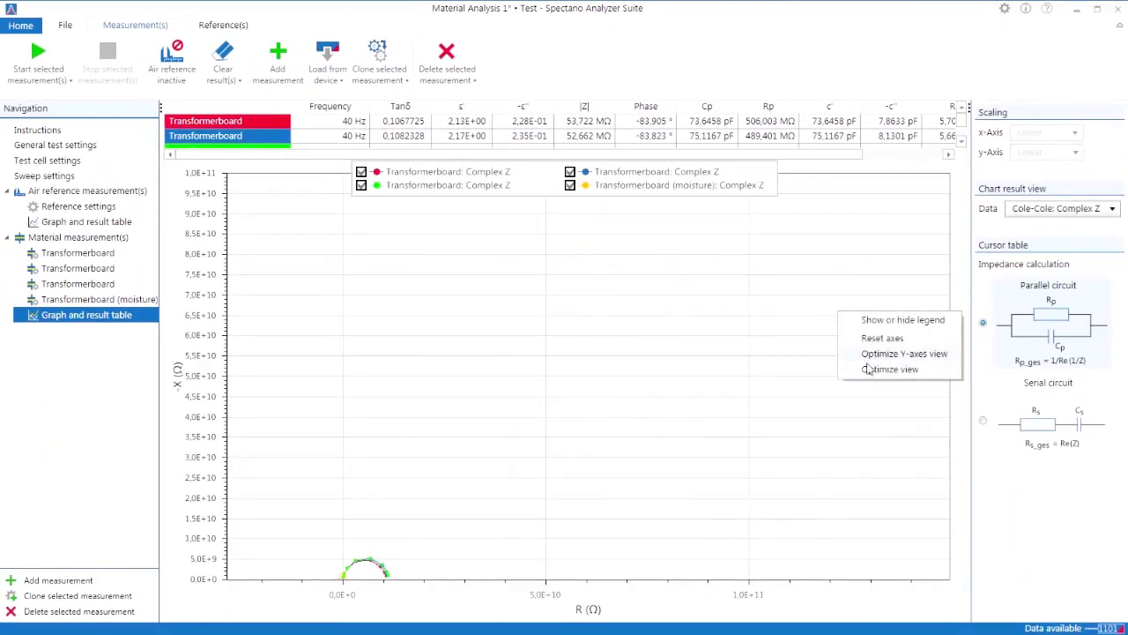
pyautogui.click(868, 370)
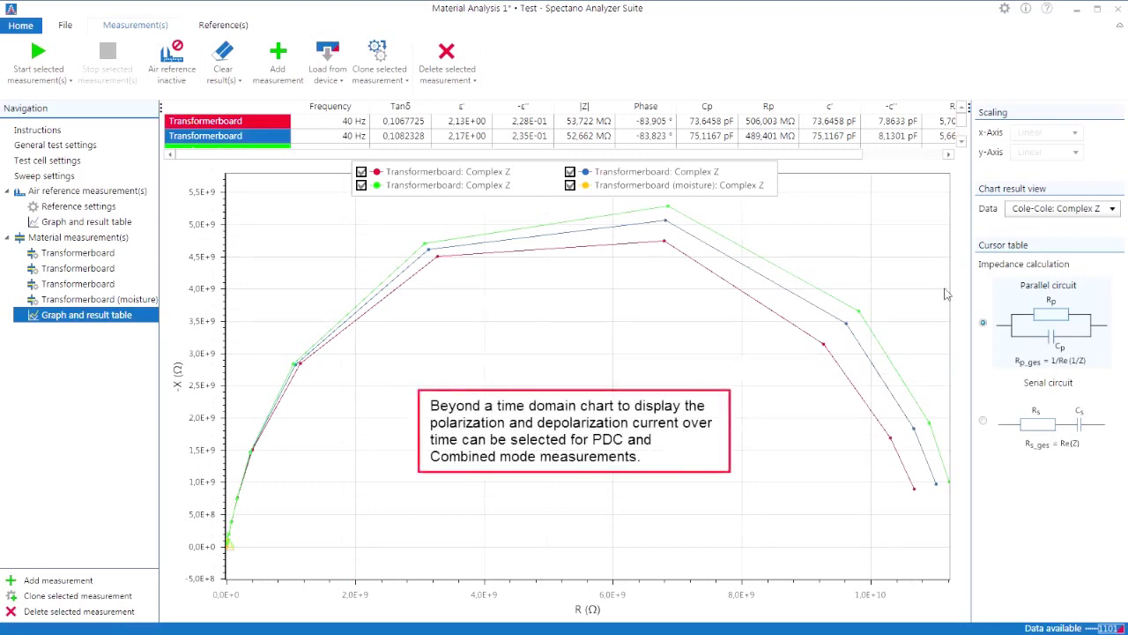